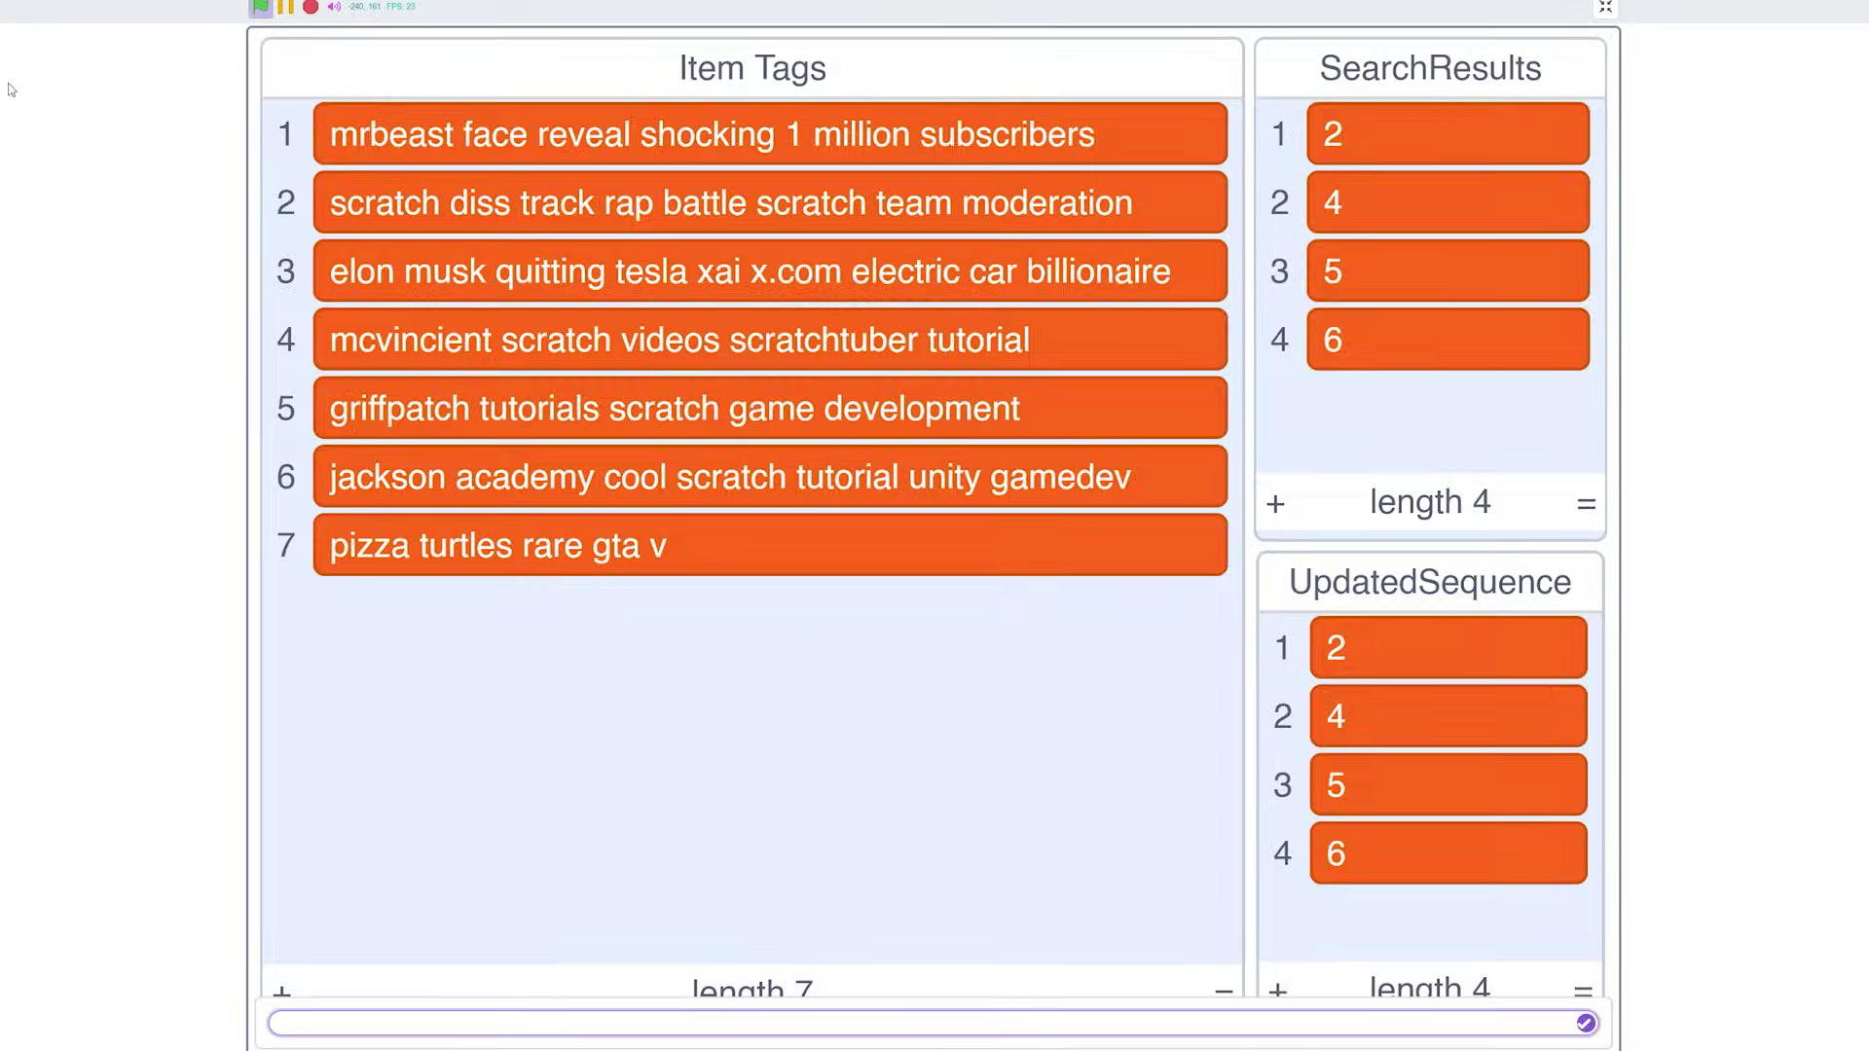
{"action": "type", "text": "mrbeast"}
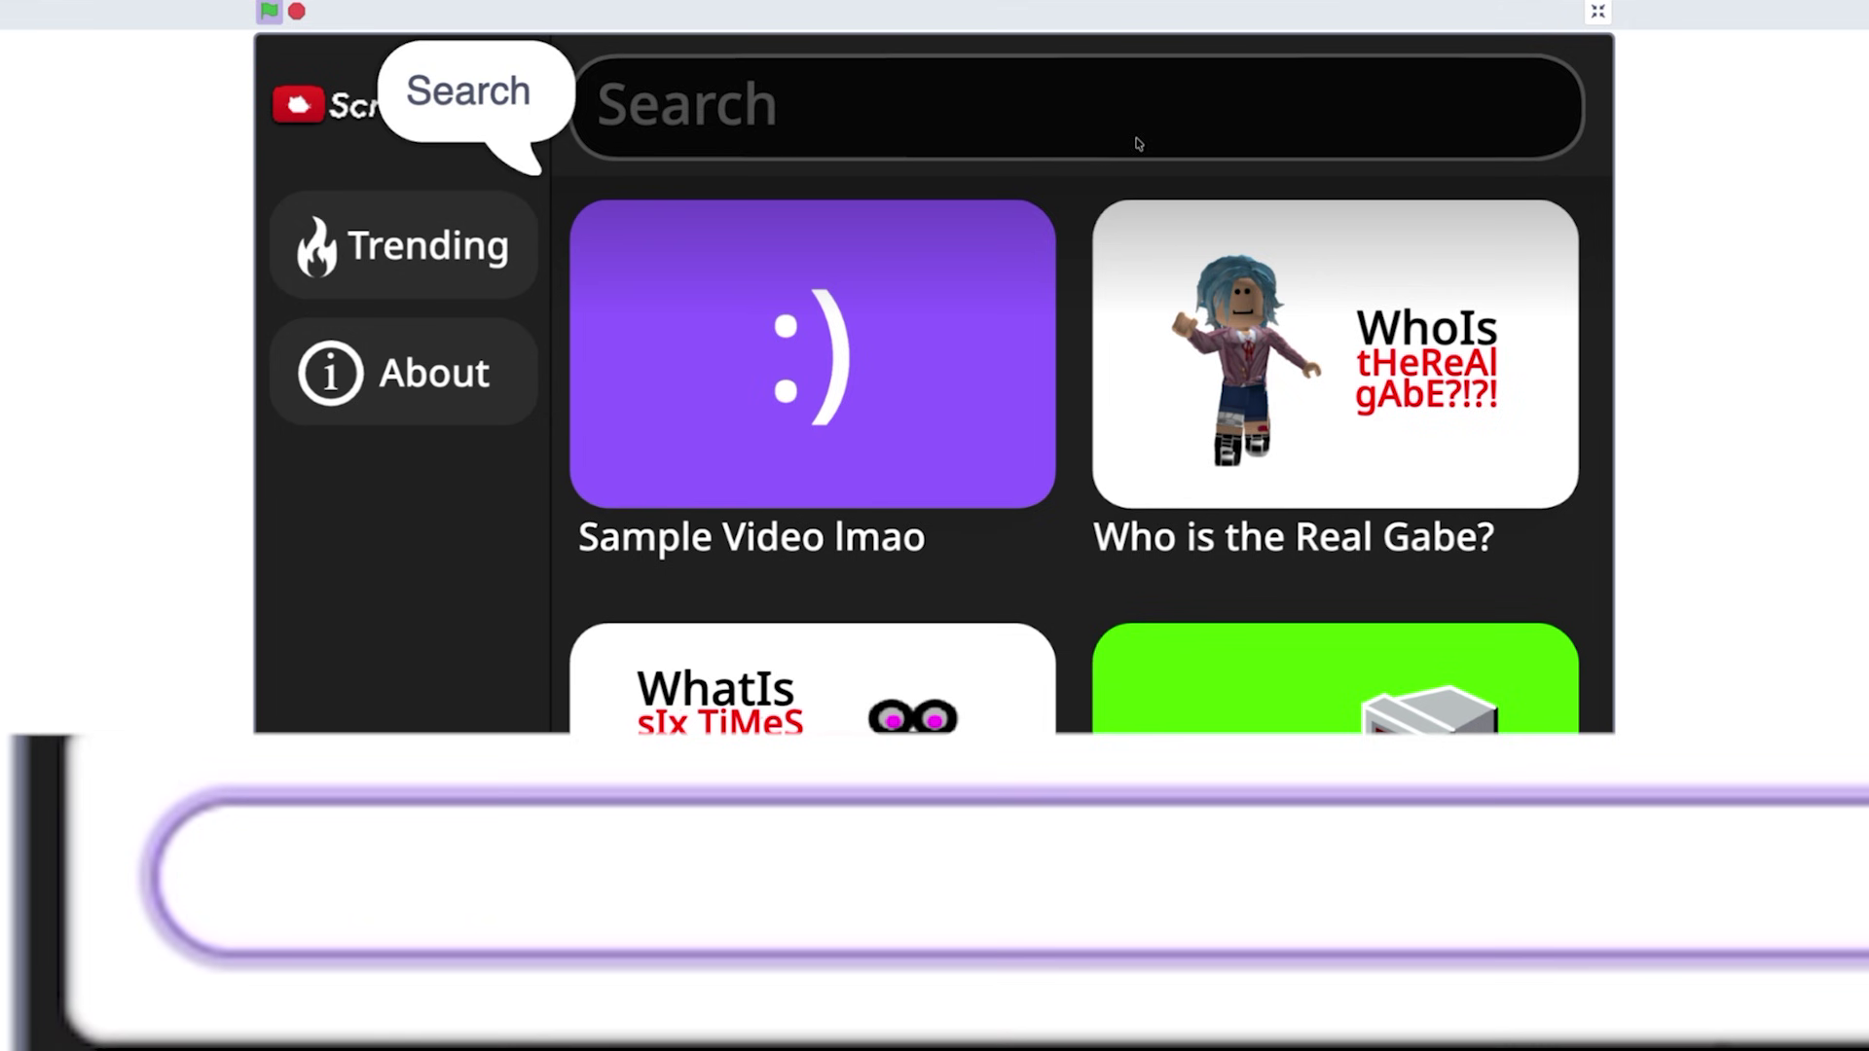
{"action": "type", "text": "samp"}
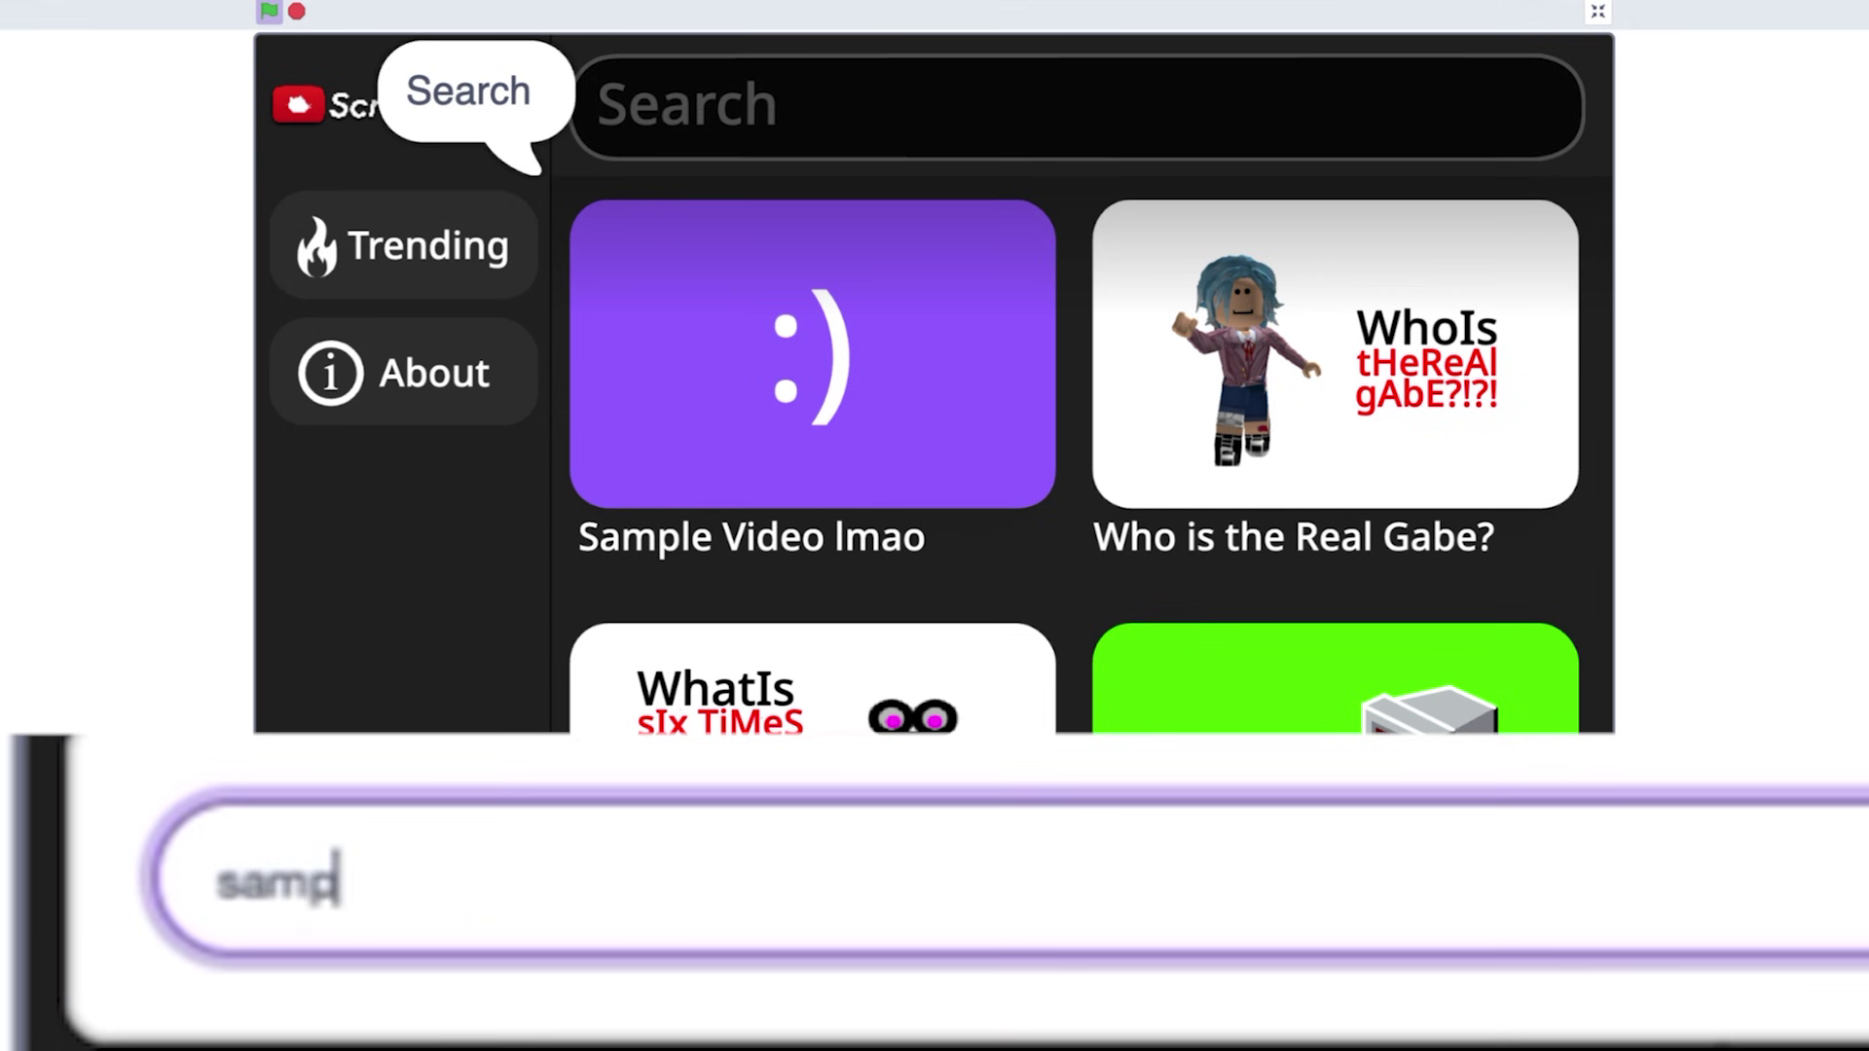
{"action": "type", "text": "le video lma"}
Search ScratchTube for 'you' so only 'Do I know you?' and 'you know what really sucks' remain.
{"action": "key", "text": "Return"}
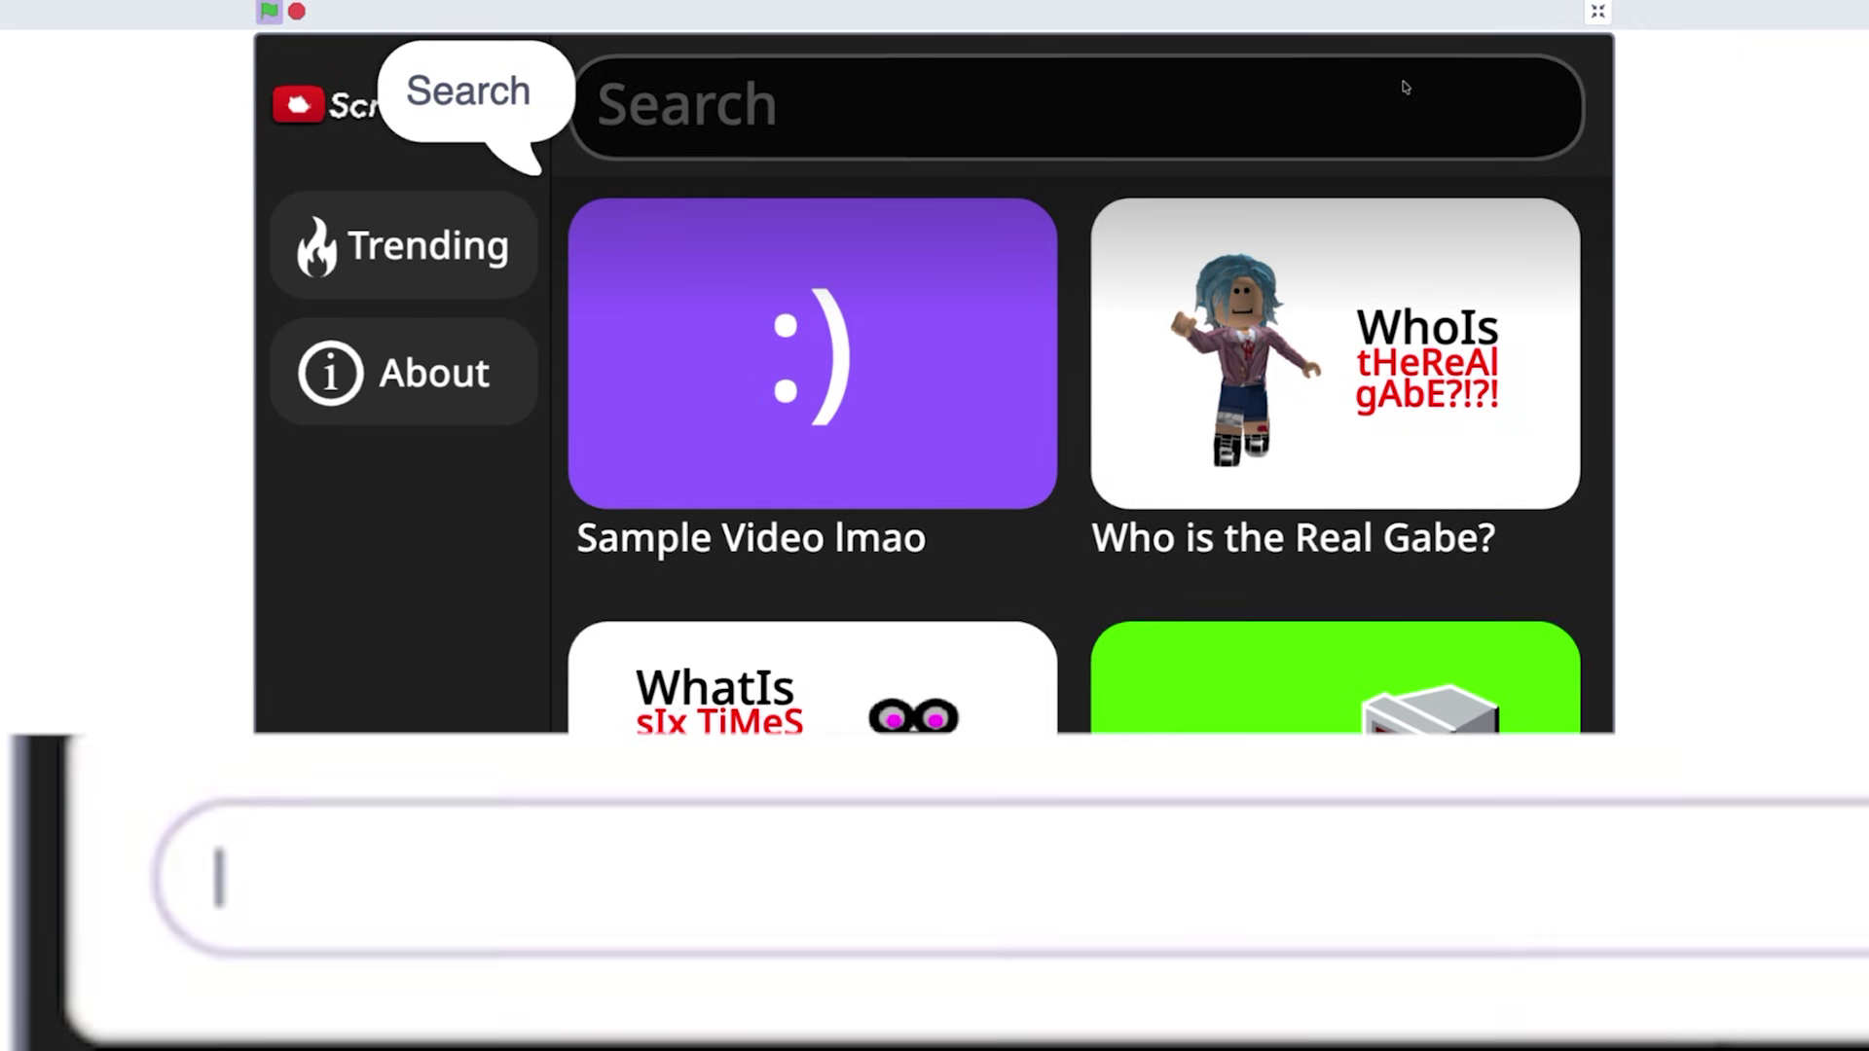
{"action": "type", "text": "a"}
{"action": "key", "text": "Return"}
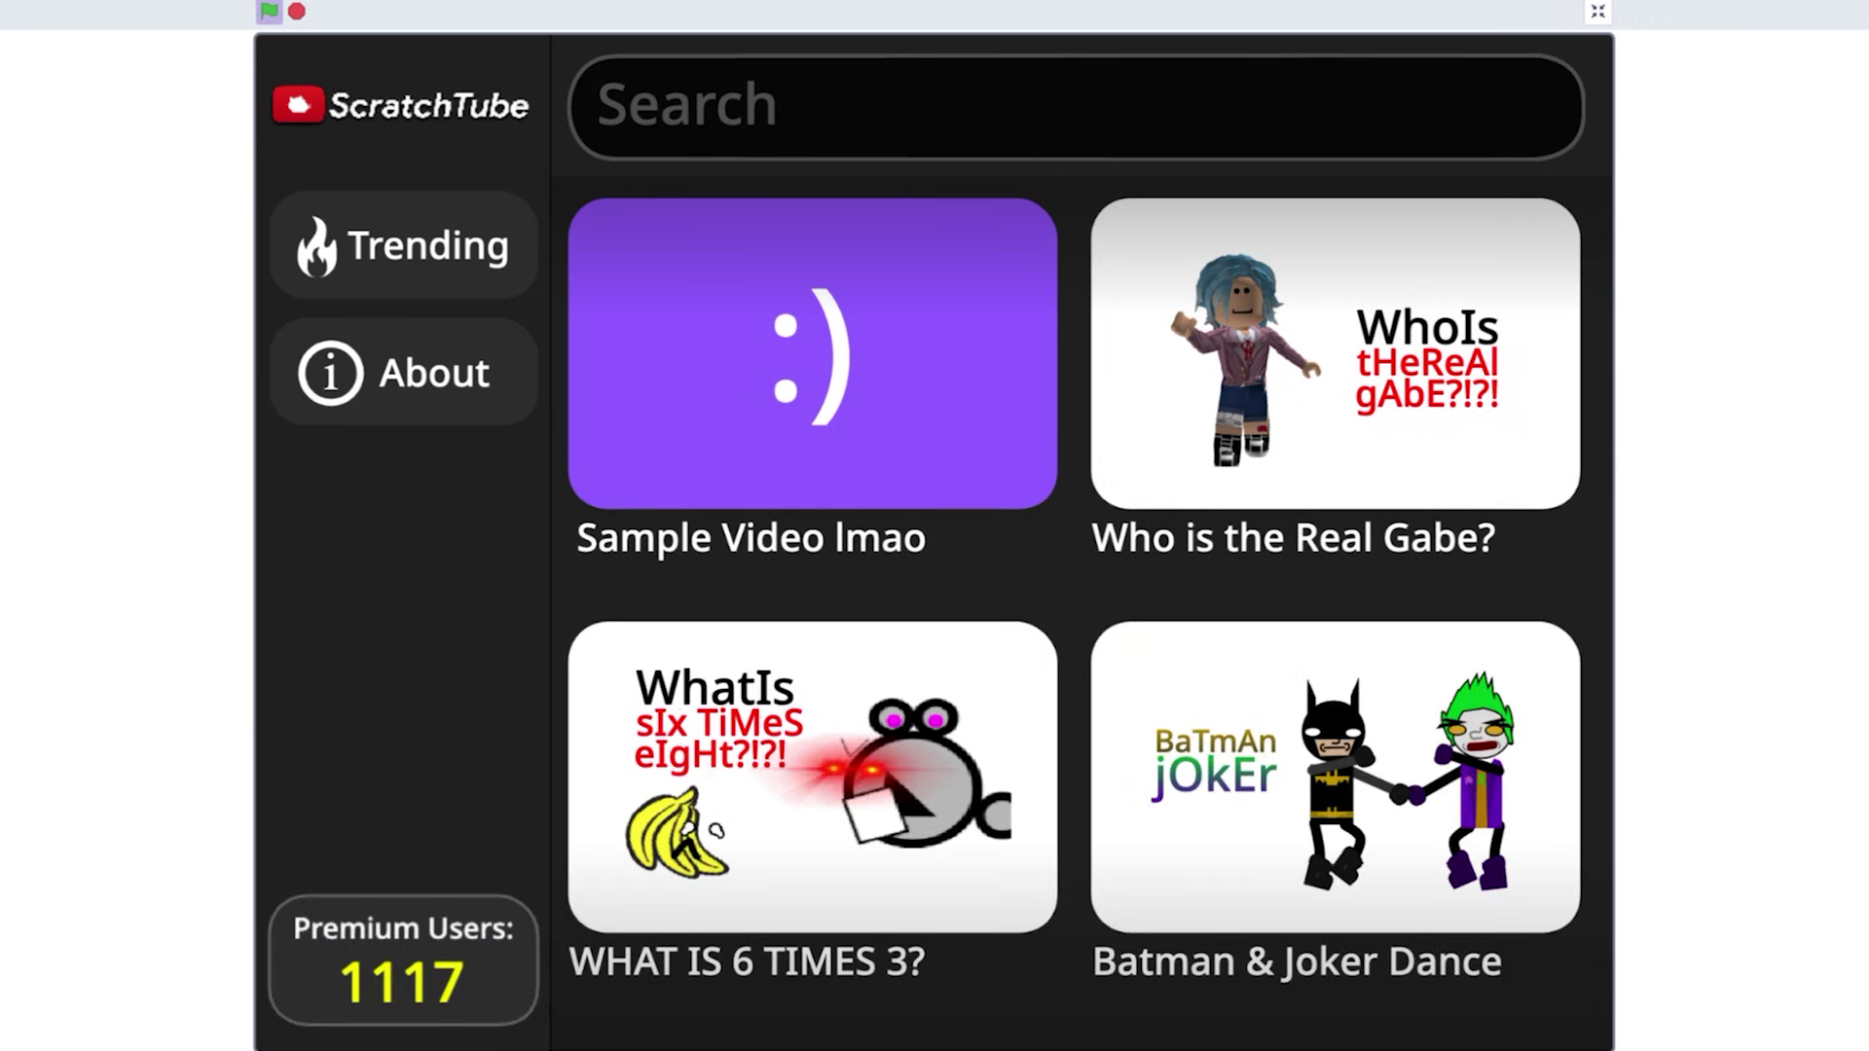
{"action": "scroll", "coordinate": [901, 796], "scroll_direction": "down", "scroll_amount": 3}
{"action": "scroll", "coordinate": [901, 797], "scroll_direction": "down", "scroll_amount": 3}
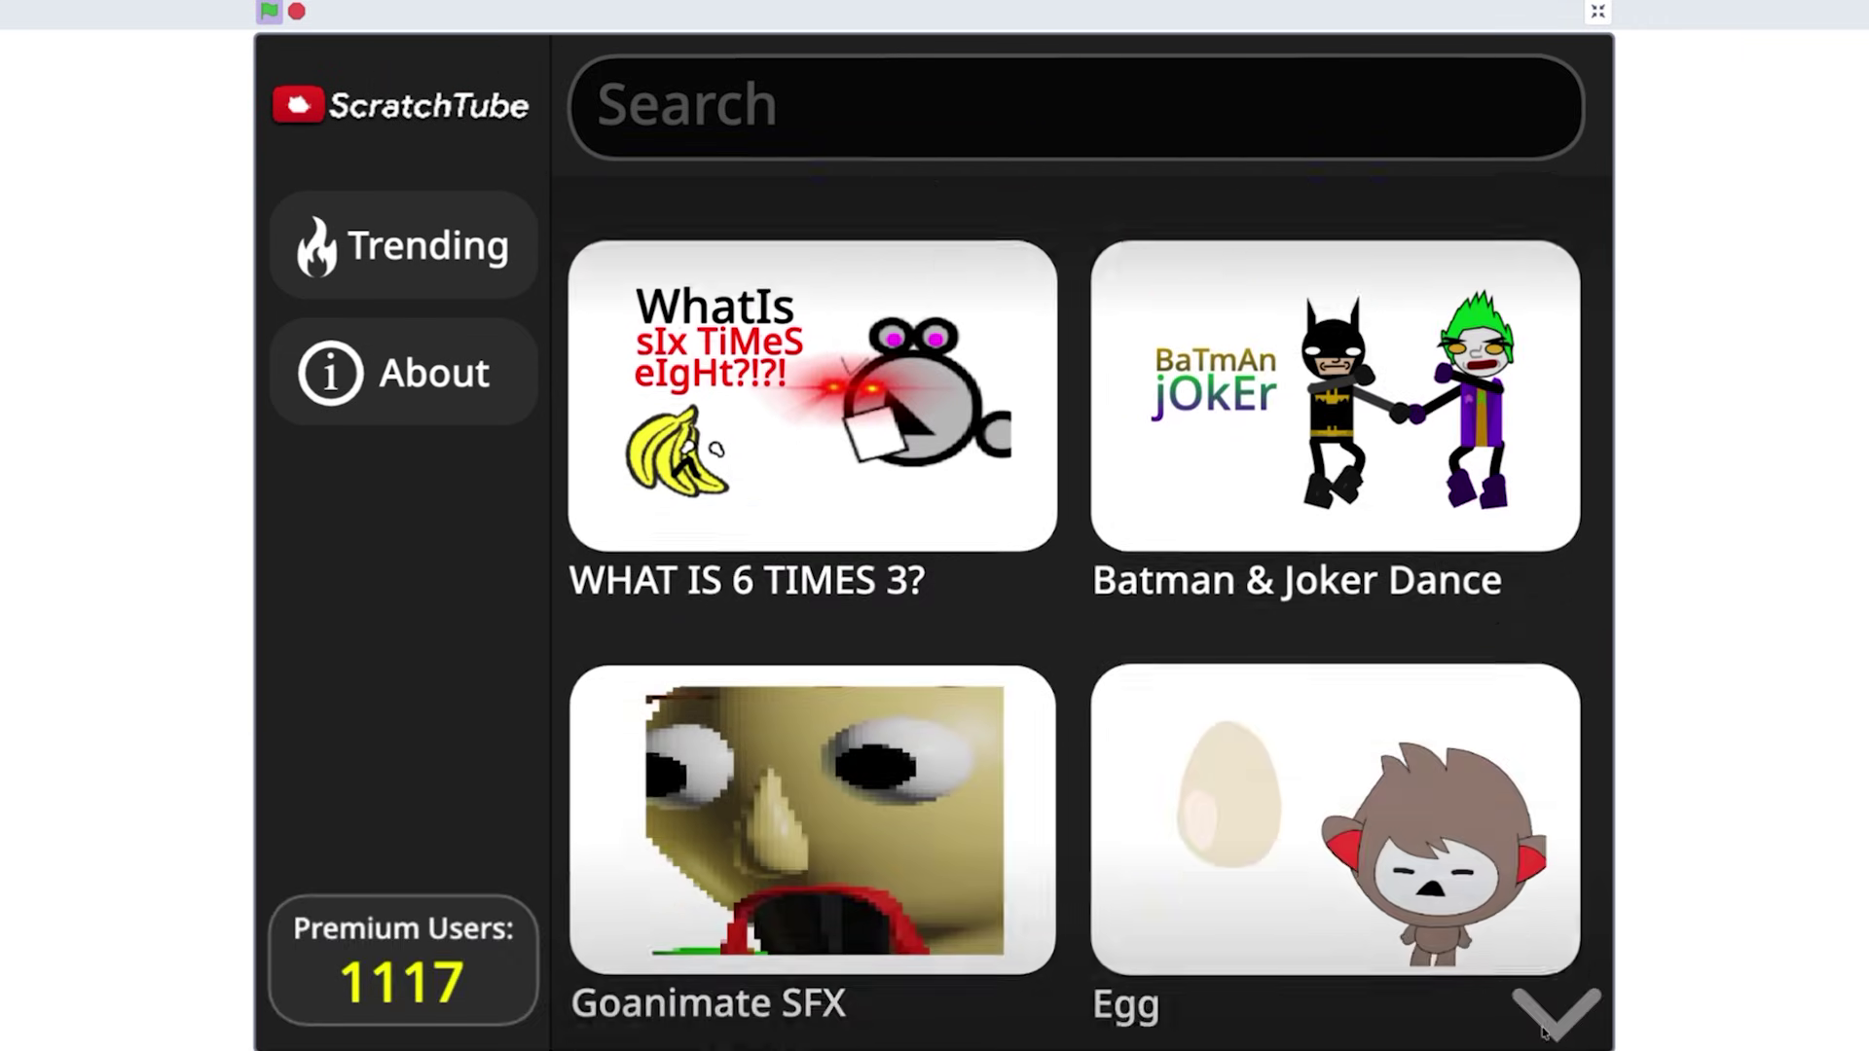
{"action": "scroll", "coordinate": [901, 796], "scroll_direction": "down", "scroll_amount": 2}
{"action": "scroll", "coordinate": [900, 584], "scroll_direction": "up", "scroll_amount": 5}
{"action": "left_click", "coordinate": [1049, 100]}
{"action": "type", "text": "you"}
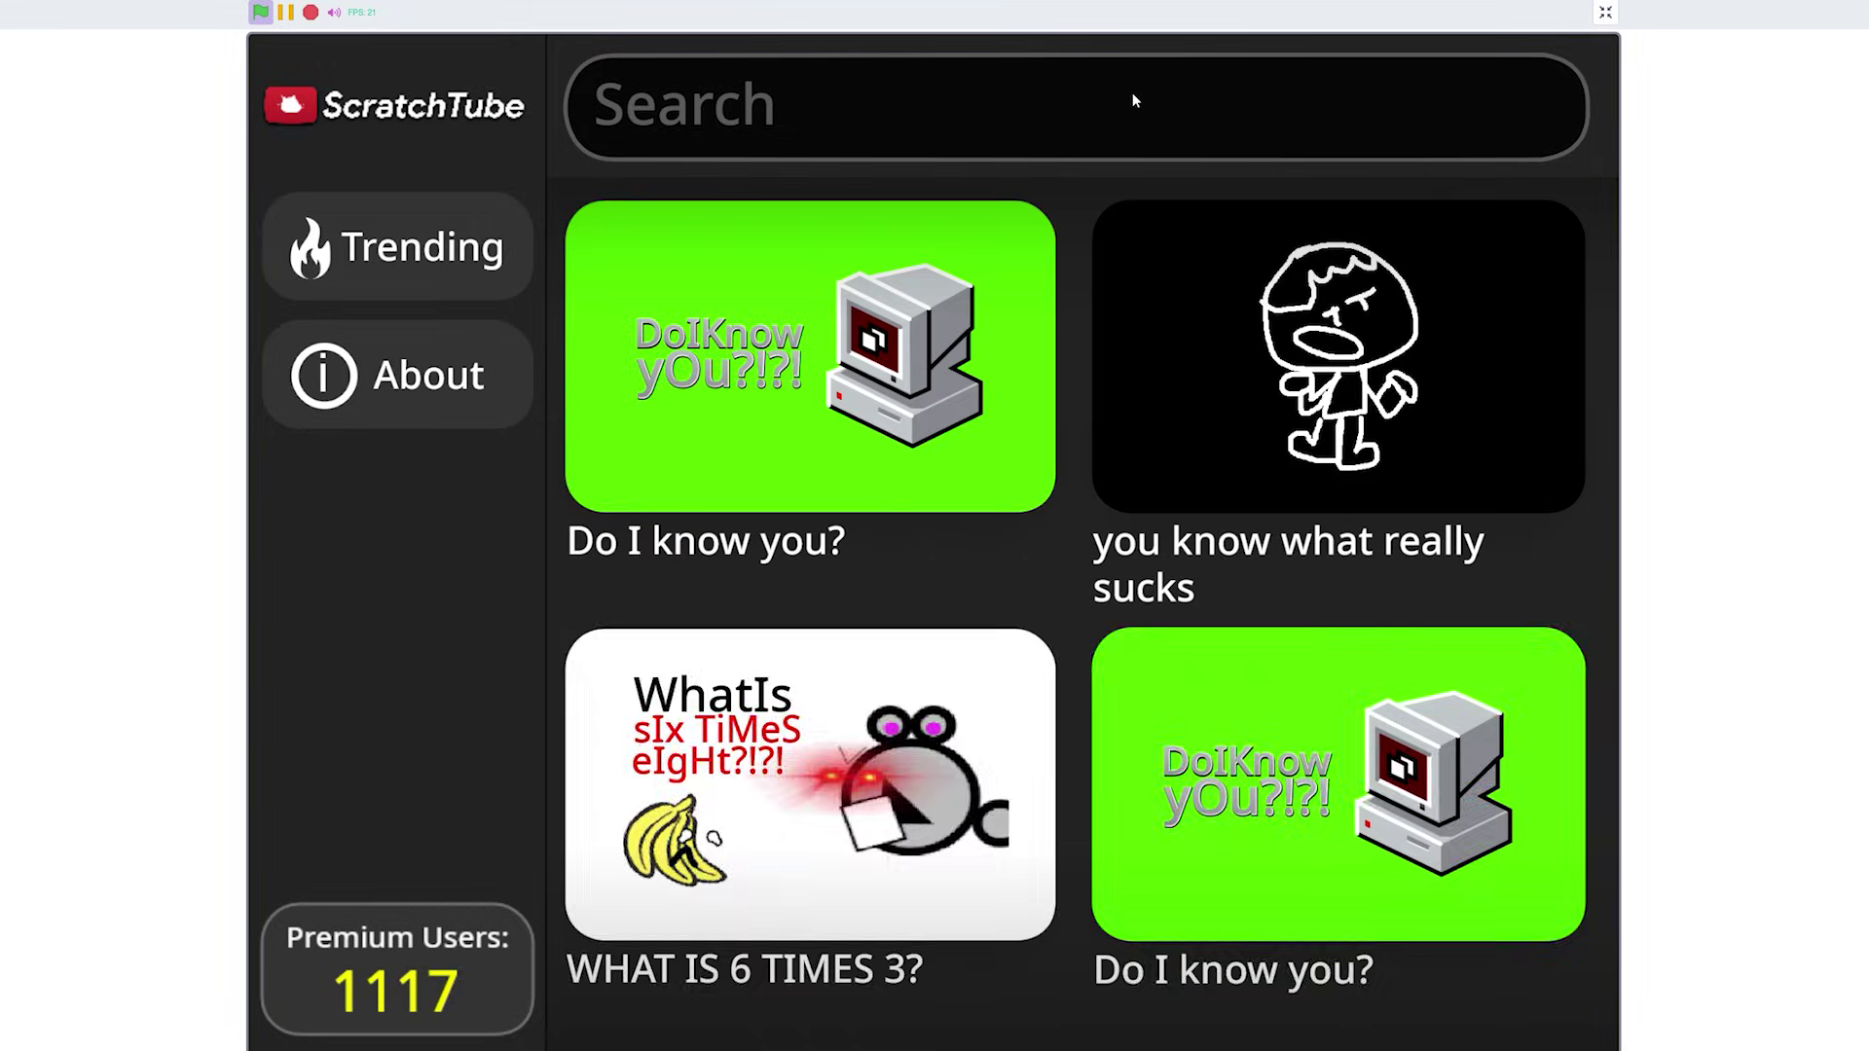
{"action": "key", "text": "Return"}
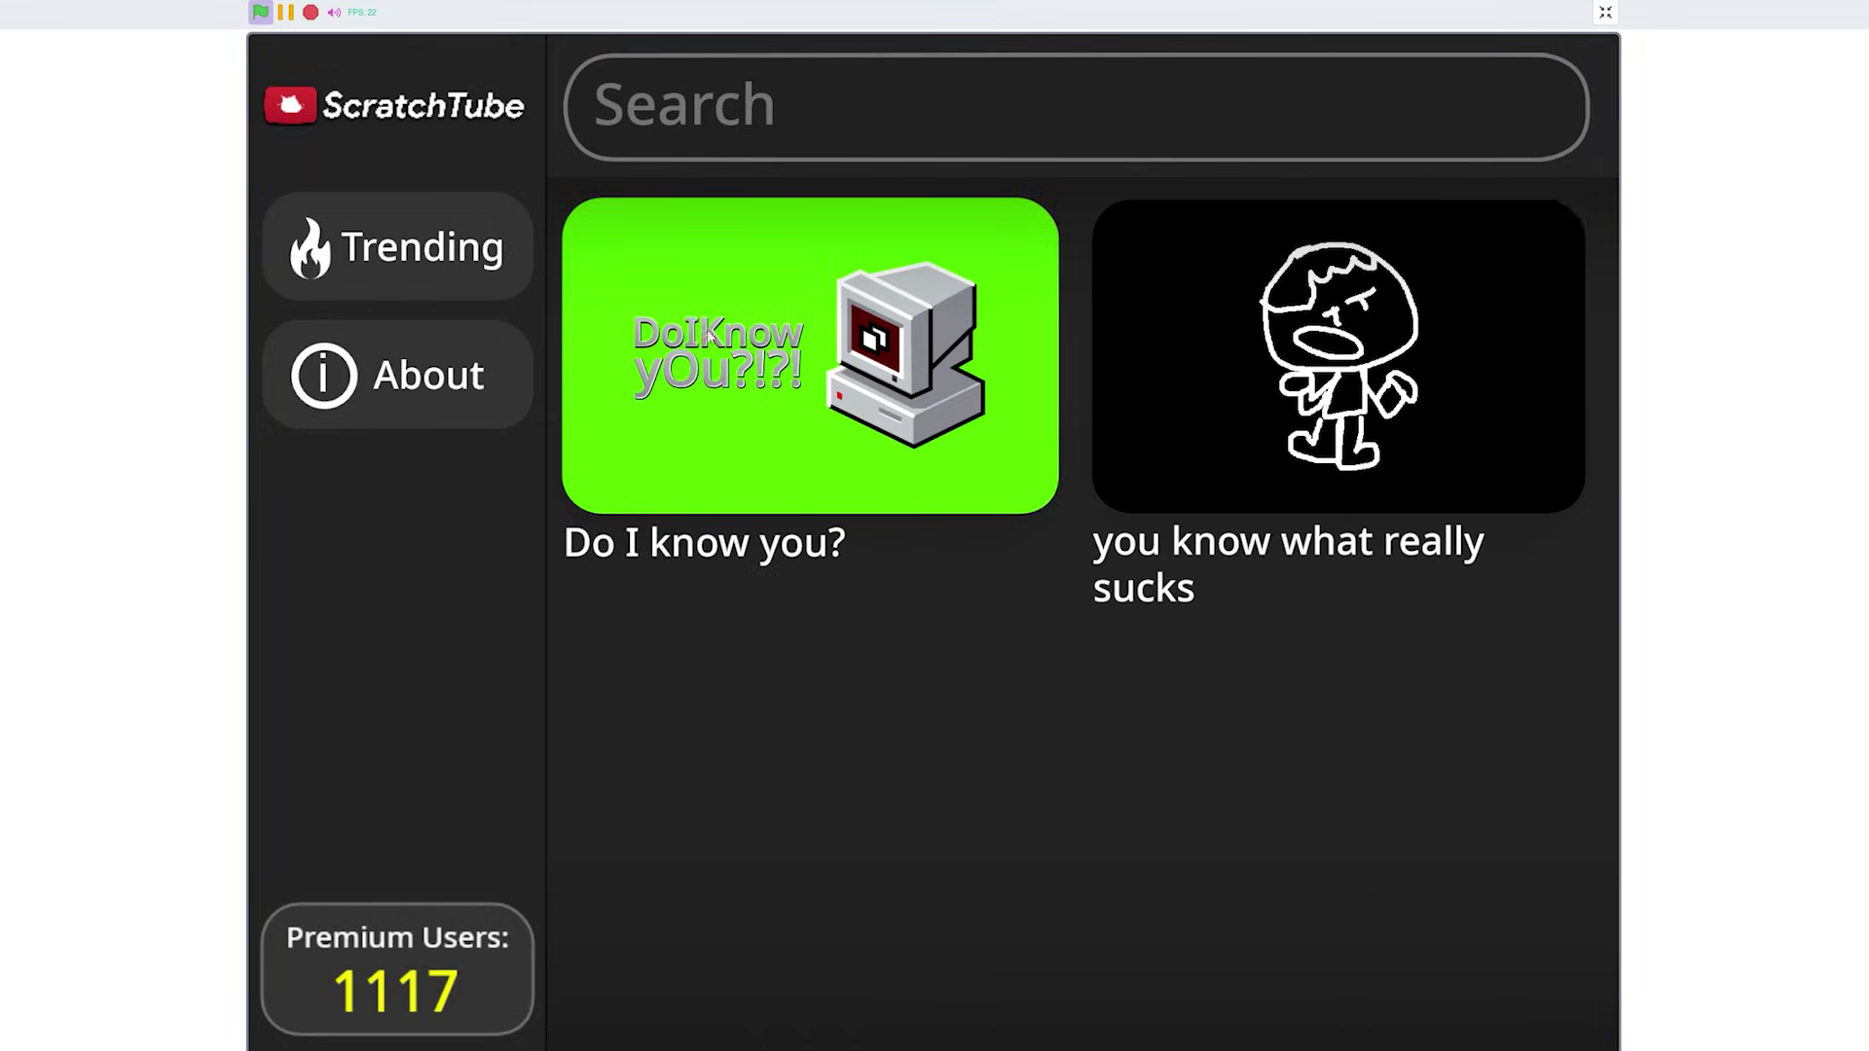